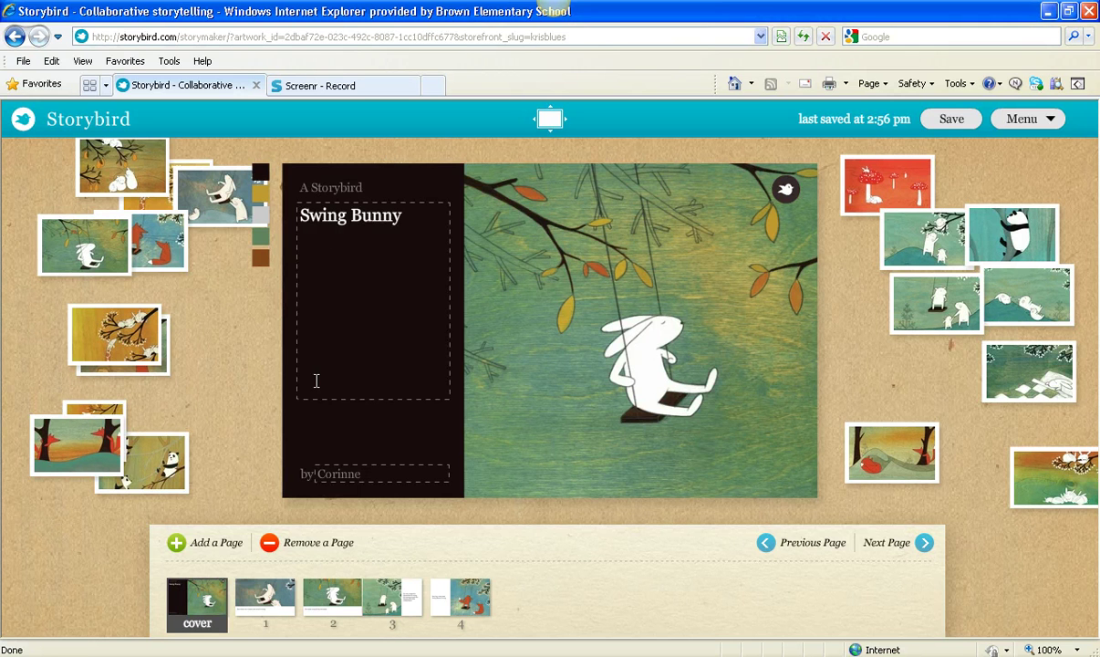
# Look through the Swing Bunny story's pages from the cover to page 4
pyautogui.click(266, 600)
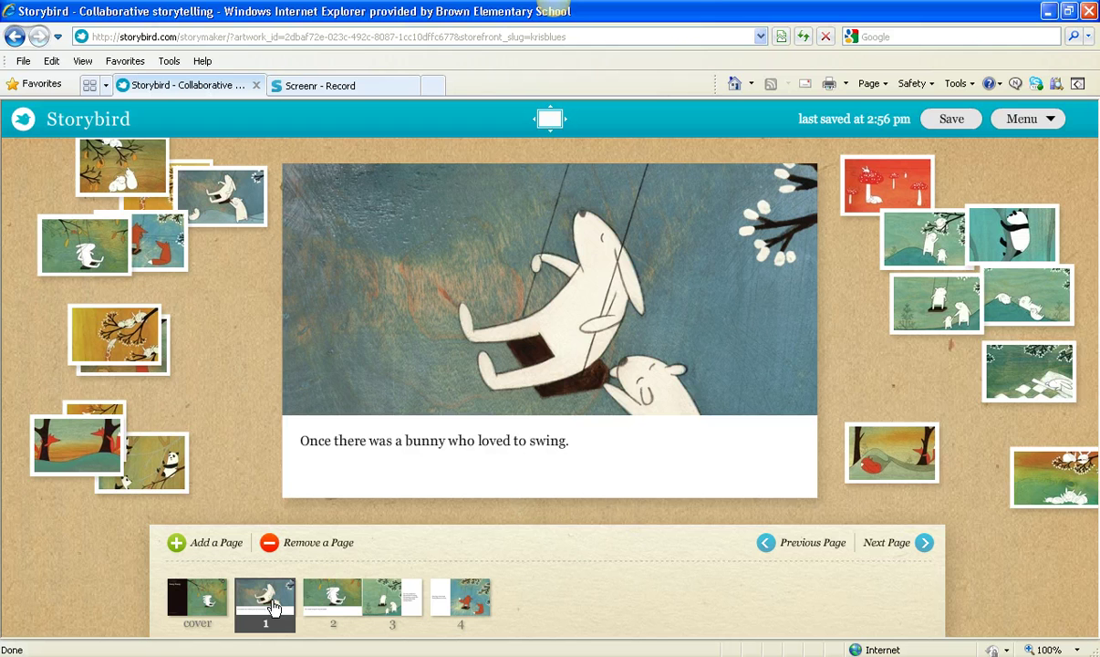
pyautogui.click(340, 598)
pyautogui.click(388, 597)
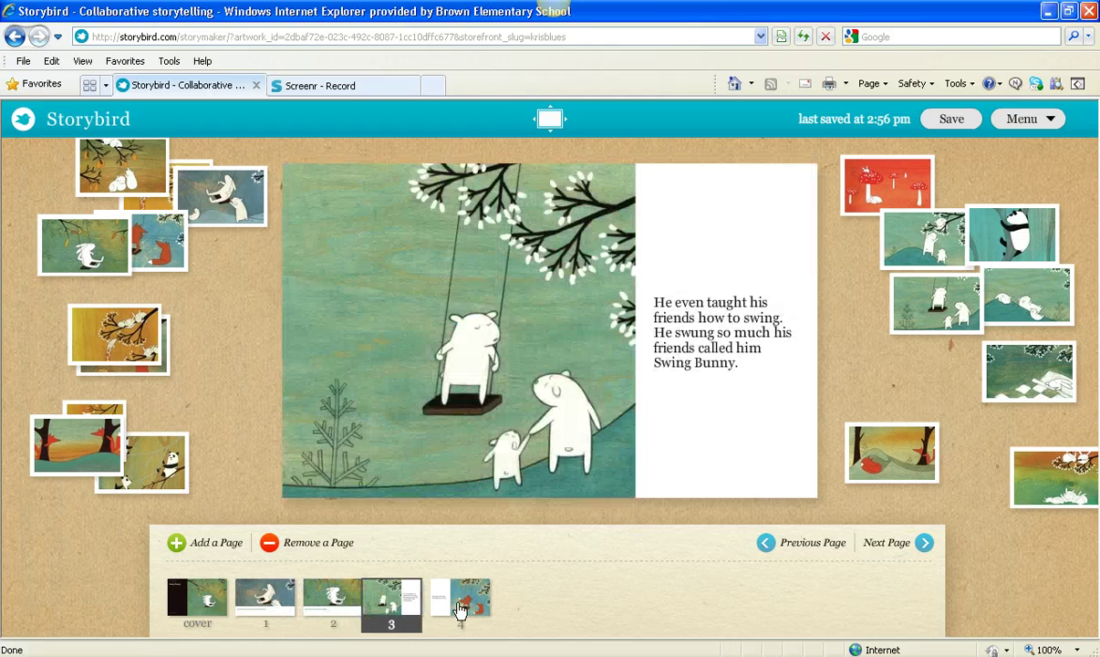
pyautogui.click(461, 603)
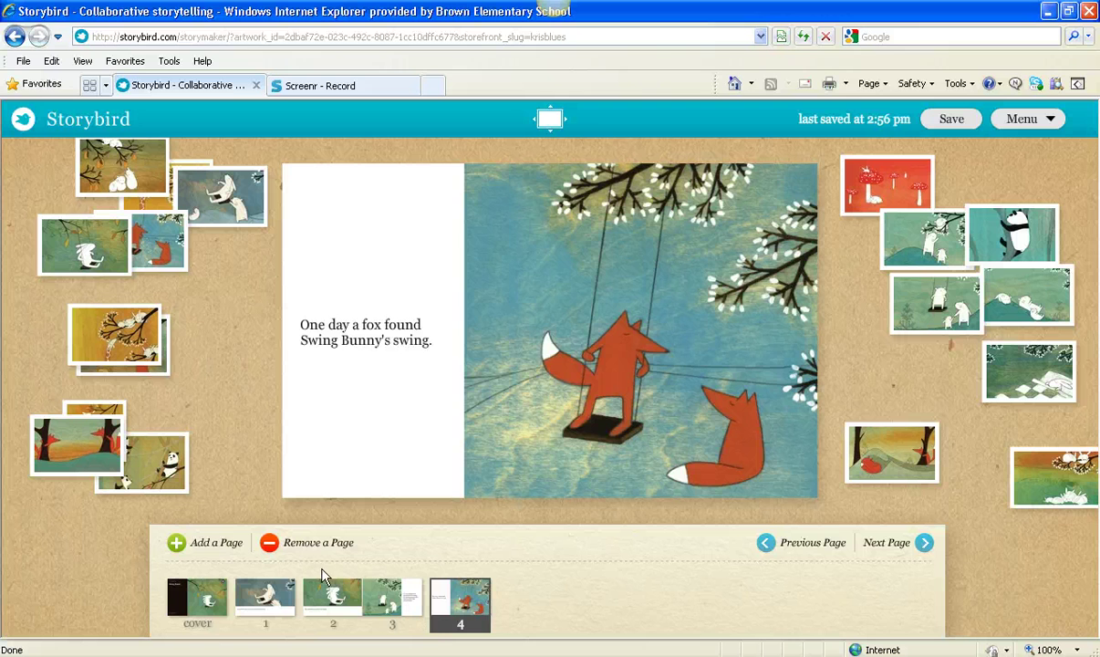
pyautogui.click(195, 597)
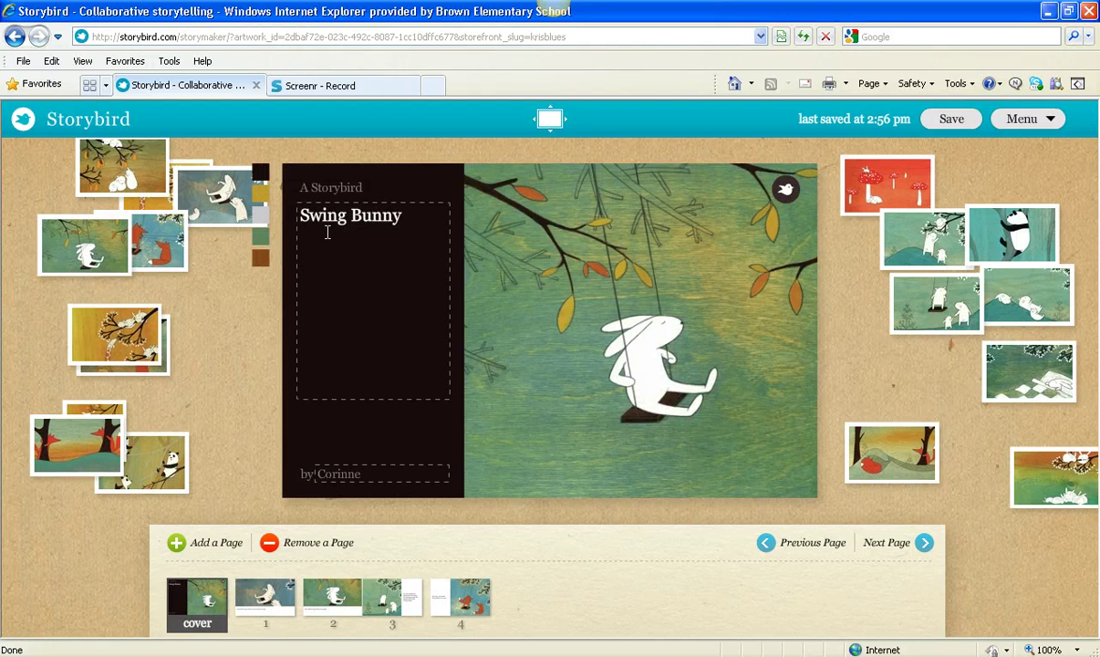
pyautogui.click(258, 608)
pyautogui.click(334, 599)
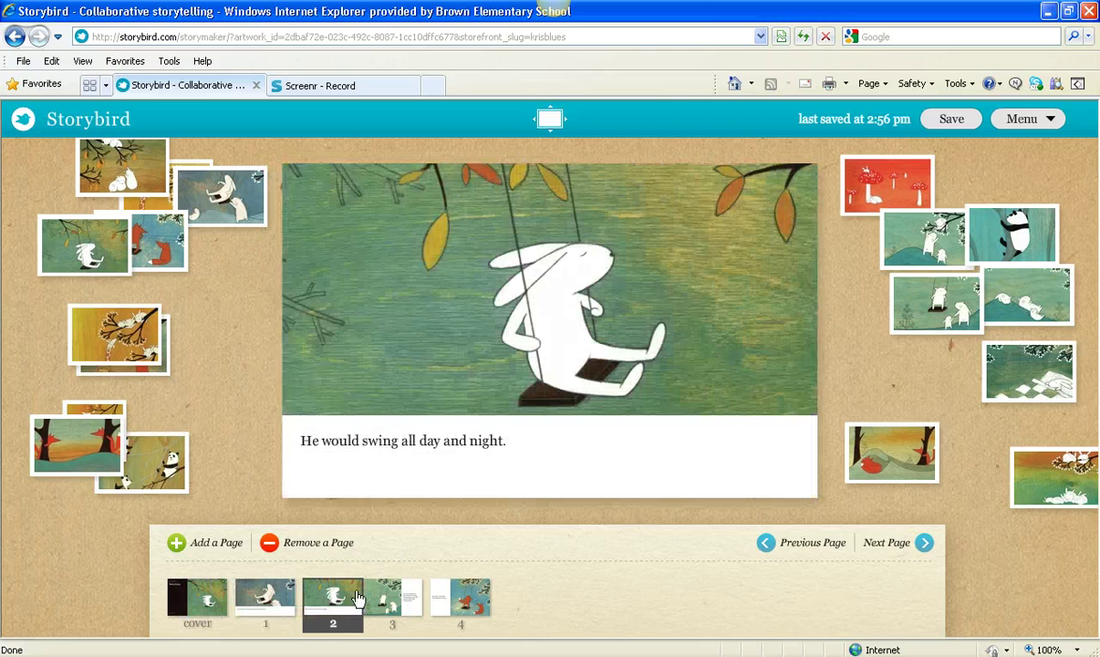
pyautogui.click(387, 599)
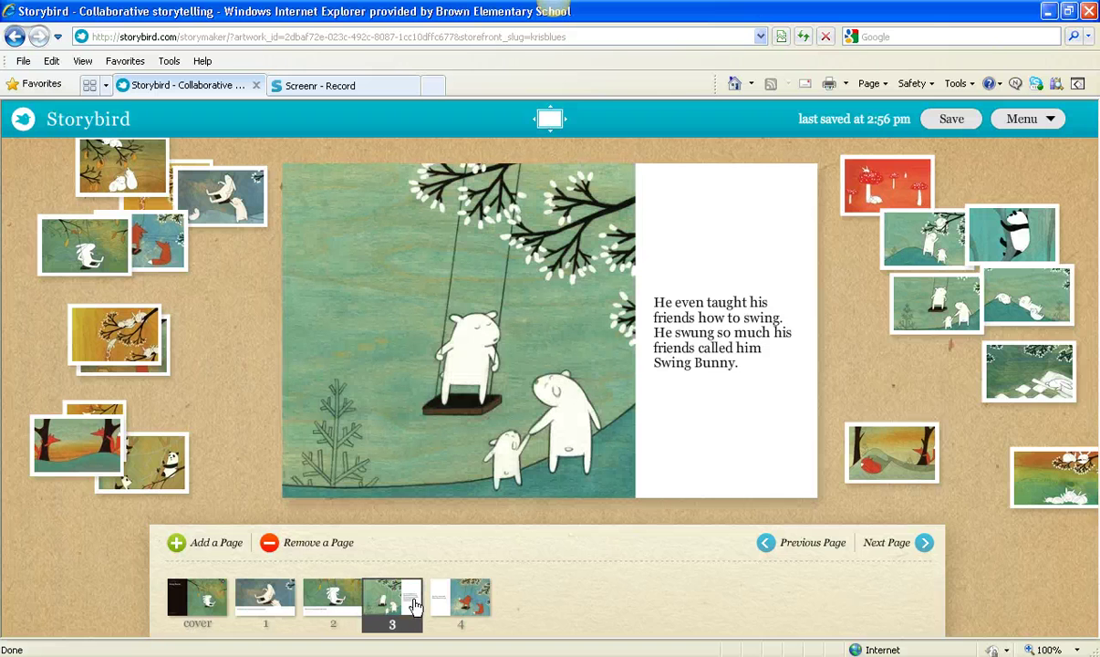
pyautogui.click(462, 606)
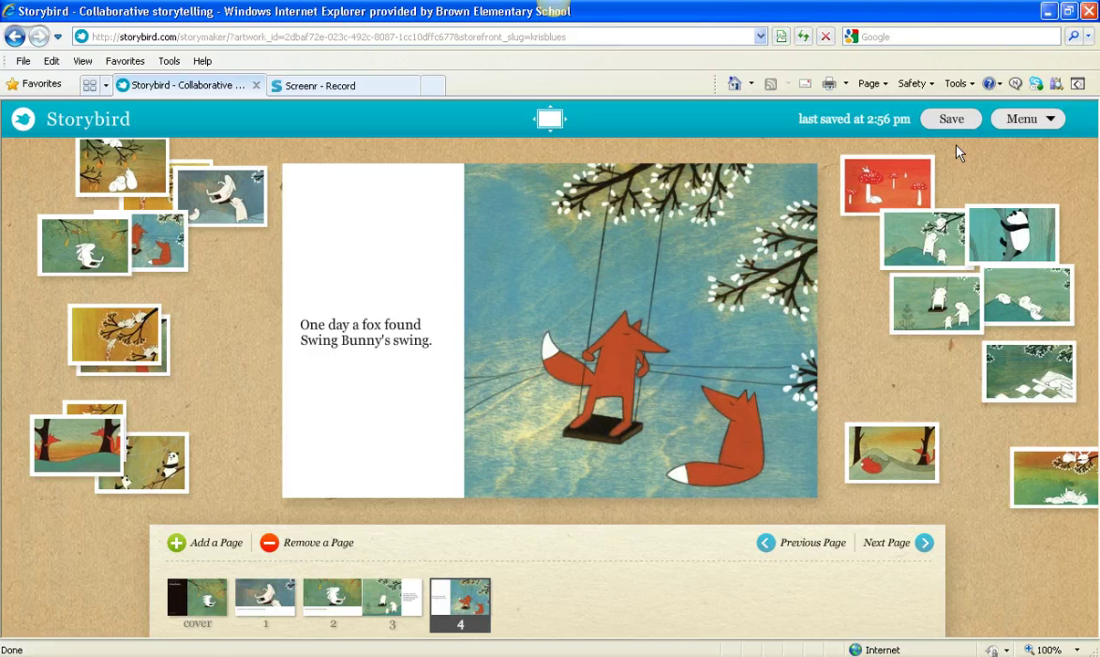
# Save and close the story and reopen Swing Bunny from the unpublished Storybirds
pyautogui.click(1053, 120)
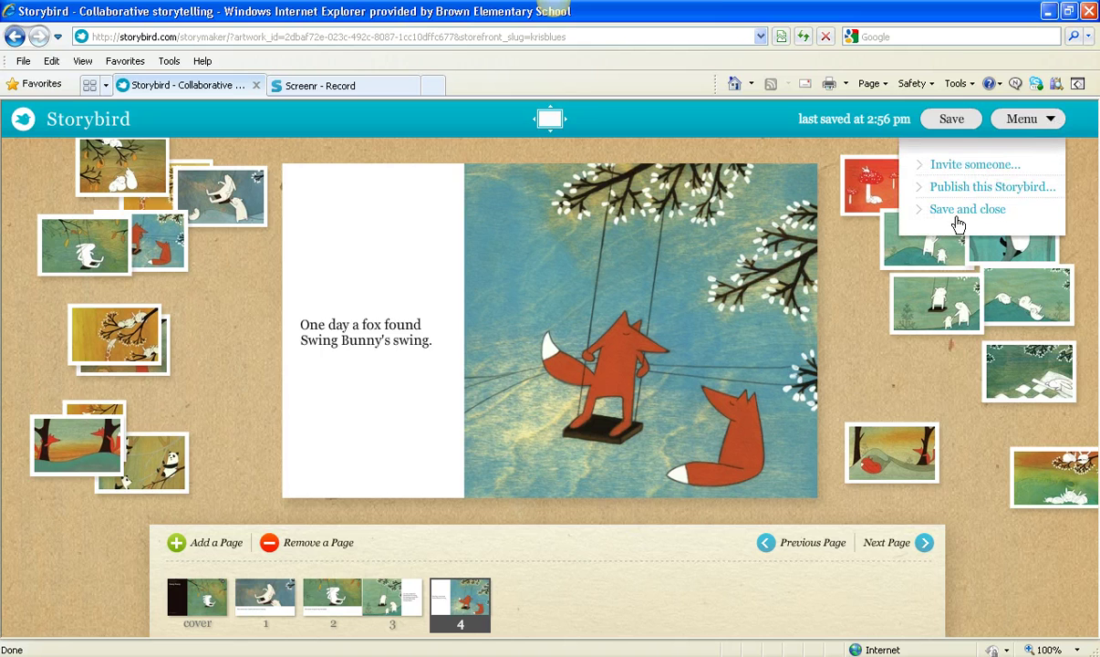
pyautogui.click(958, 211)
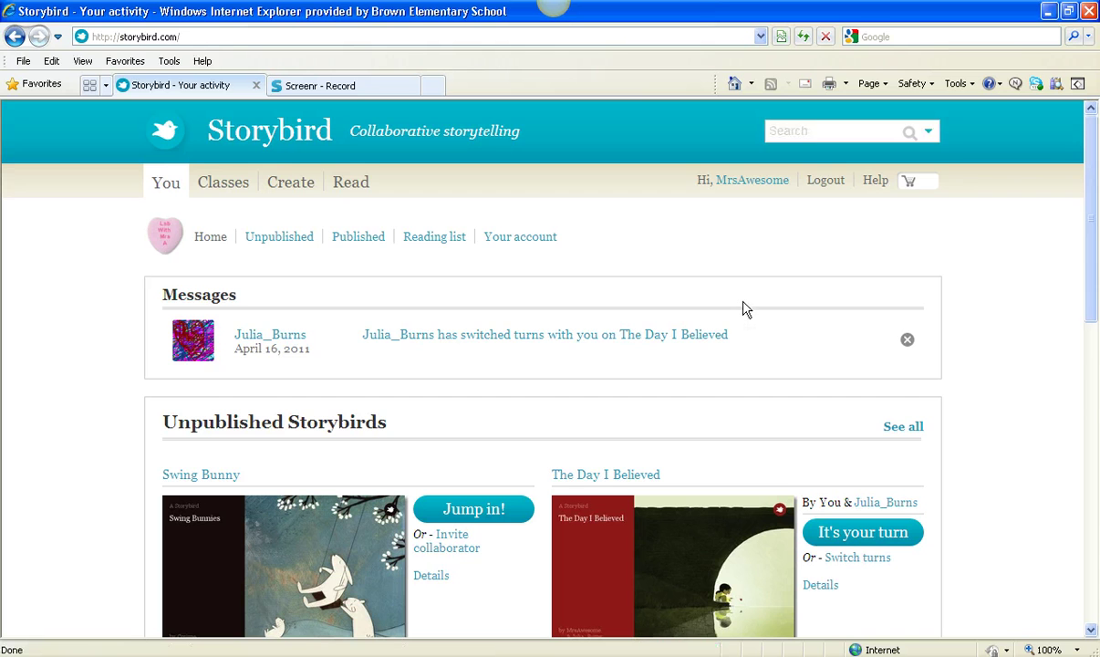
pyautogui.scroll(-5, 743, 307)
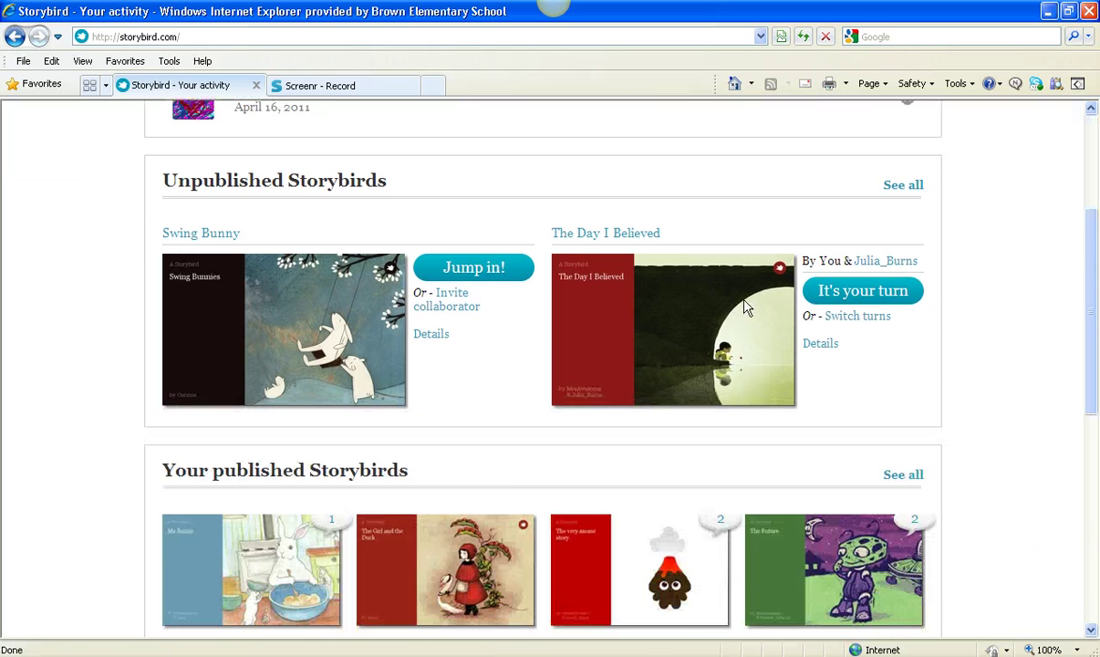
pyautogui.scroll(3, 743, 307)
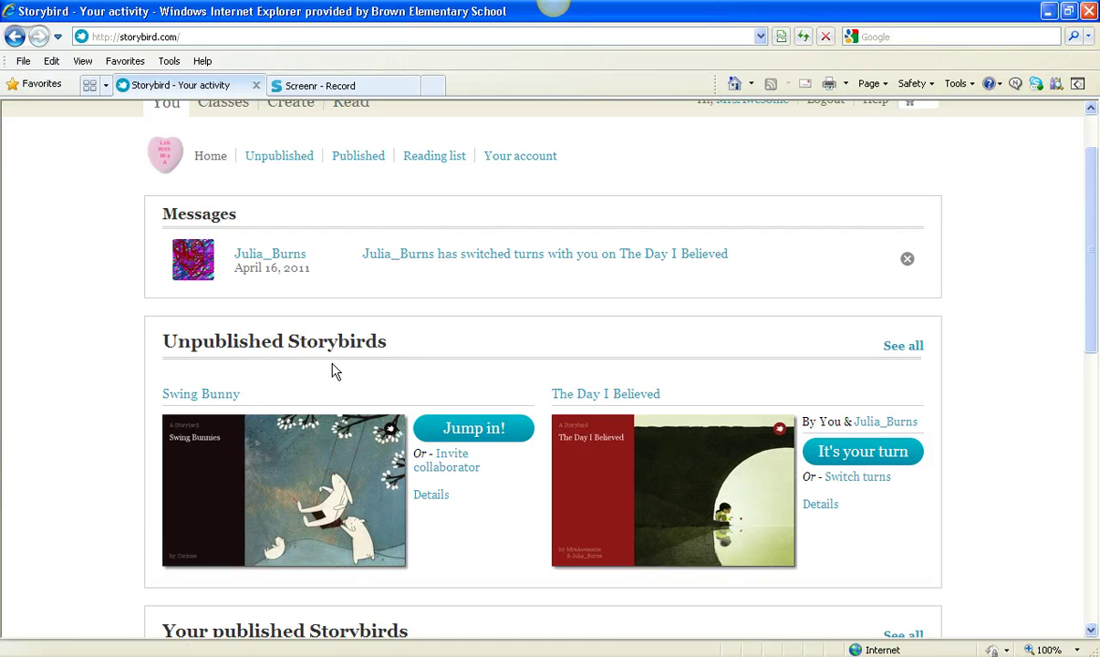
pyautogui.scroll(-1, 420, 361)
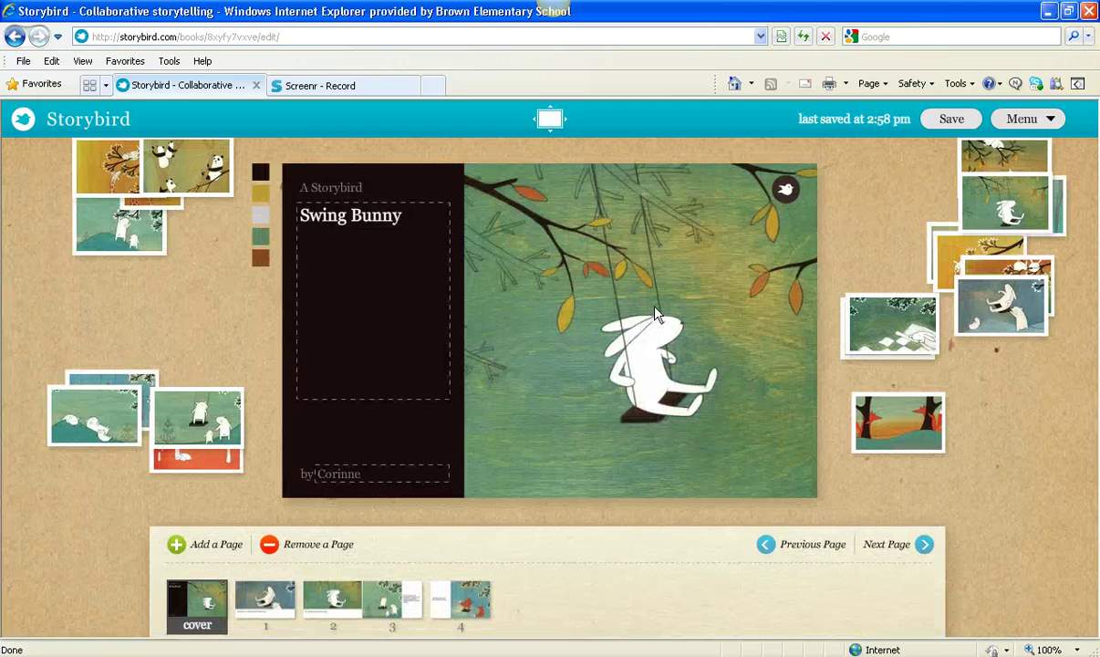
# Start an invitation for someone to collaborate on the Swing Bunny story
pyautogui.click(1049, 125)
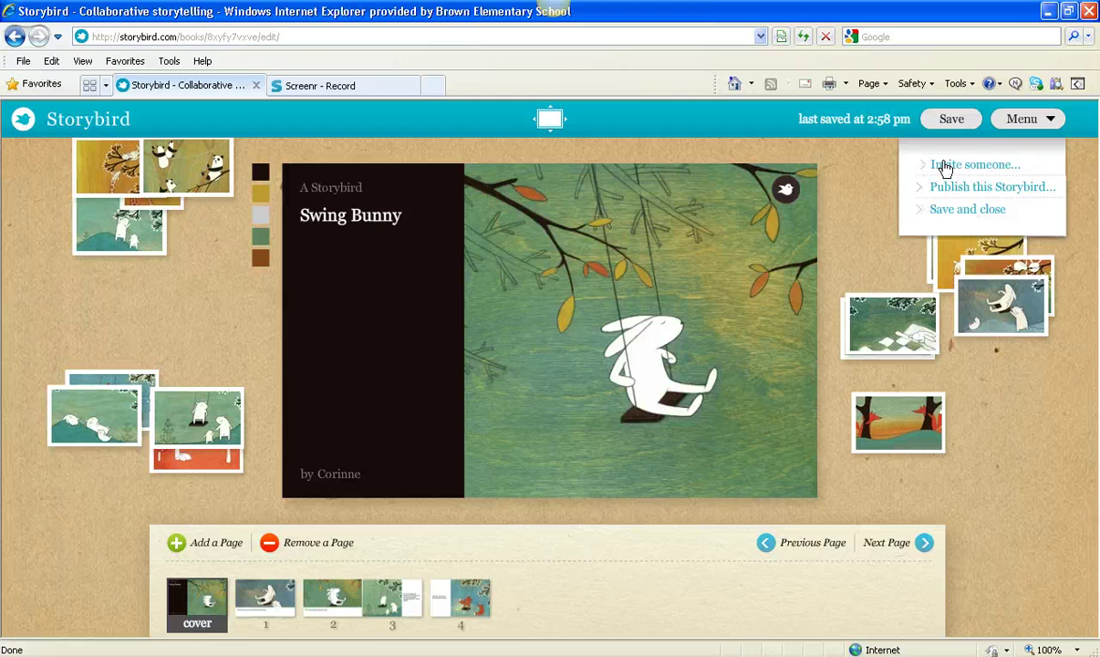
pyautogui.click(1050, 119)
pyautogui.click(991, 172)
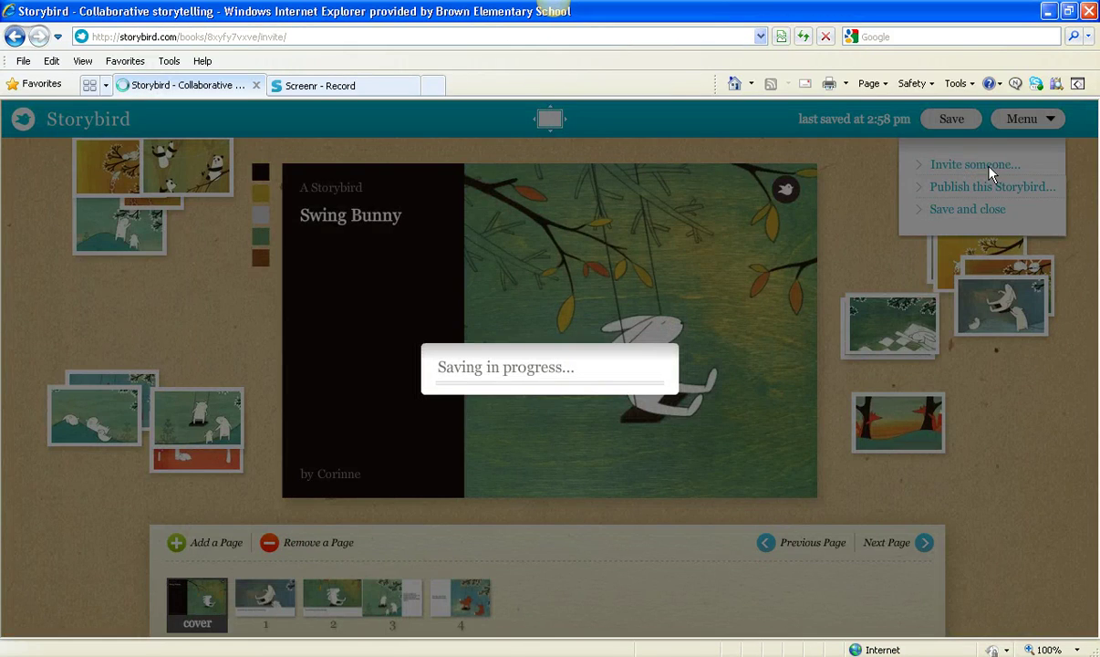
pyautogui.scroll(-3, 582, 351)
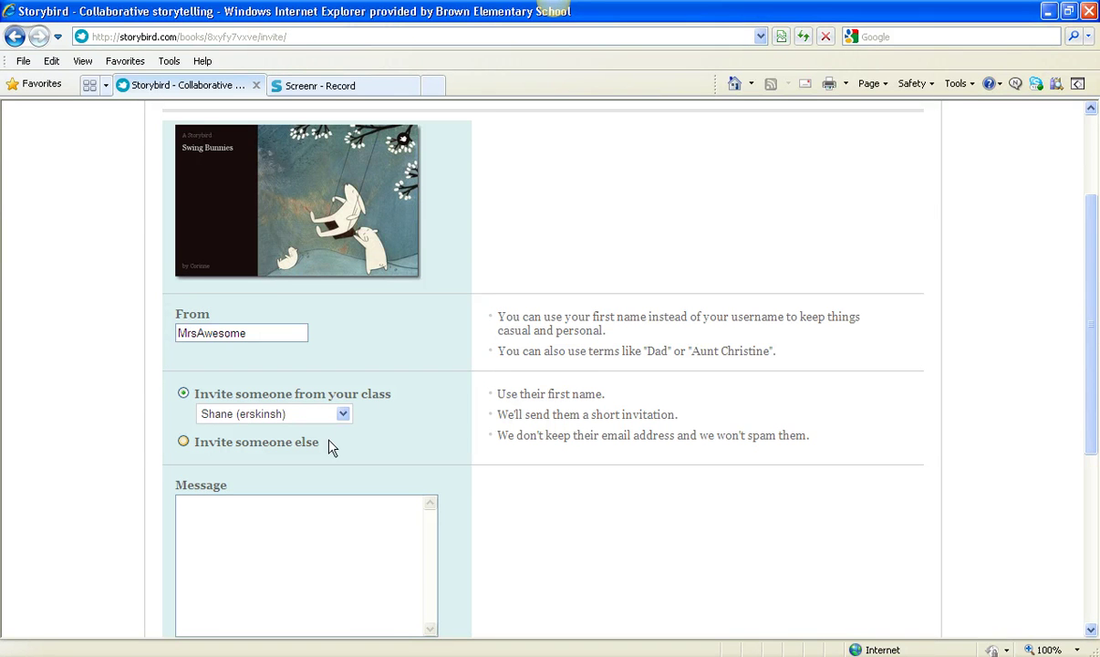
# Check the class member list, switch the invitation to someone else and review its recipient and message fields
pyautogui.click(342, 415)
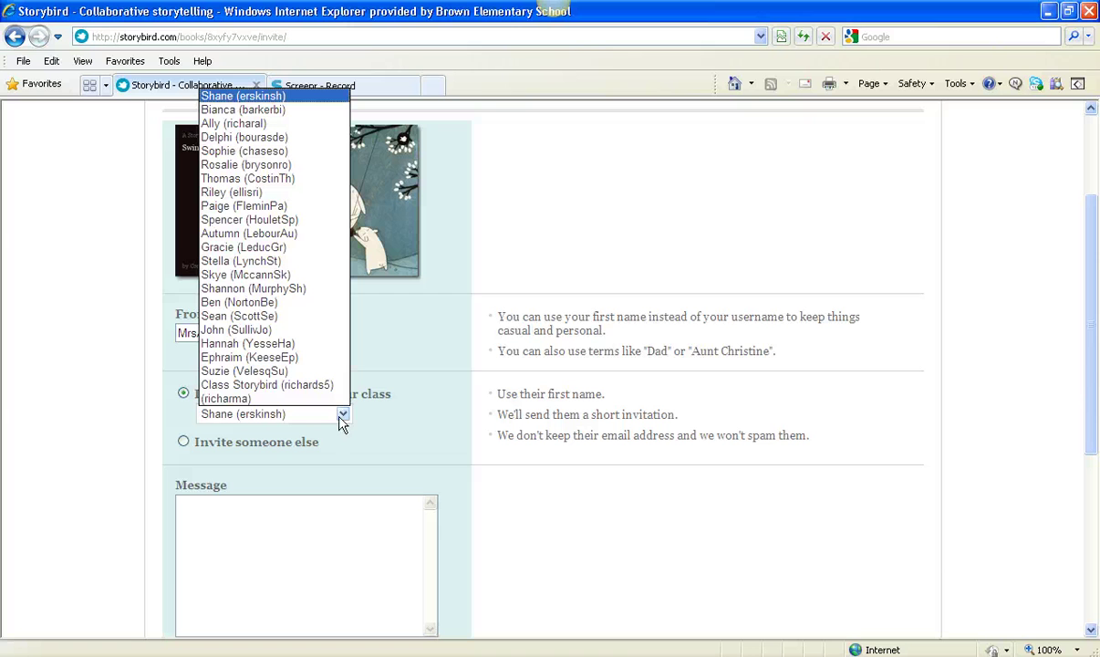
pyautogui.click(393, 444)
pyautogui.scroll(3, 397, 448)
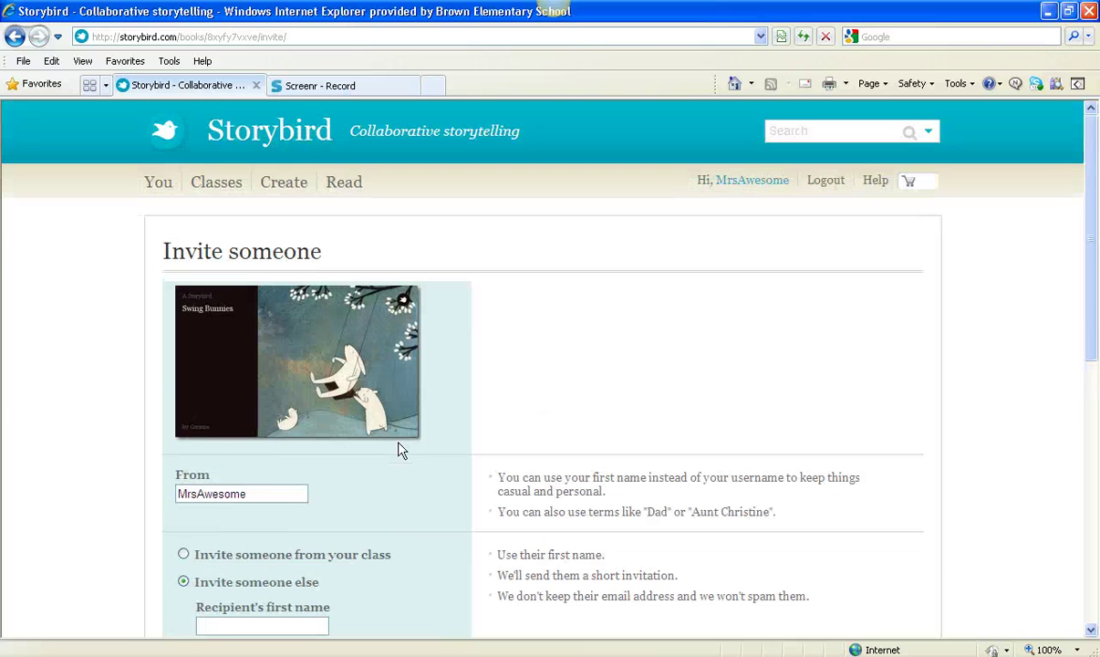
pyautogui.scroll(-5, 398, 449)
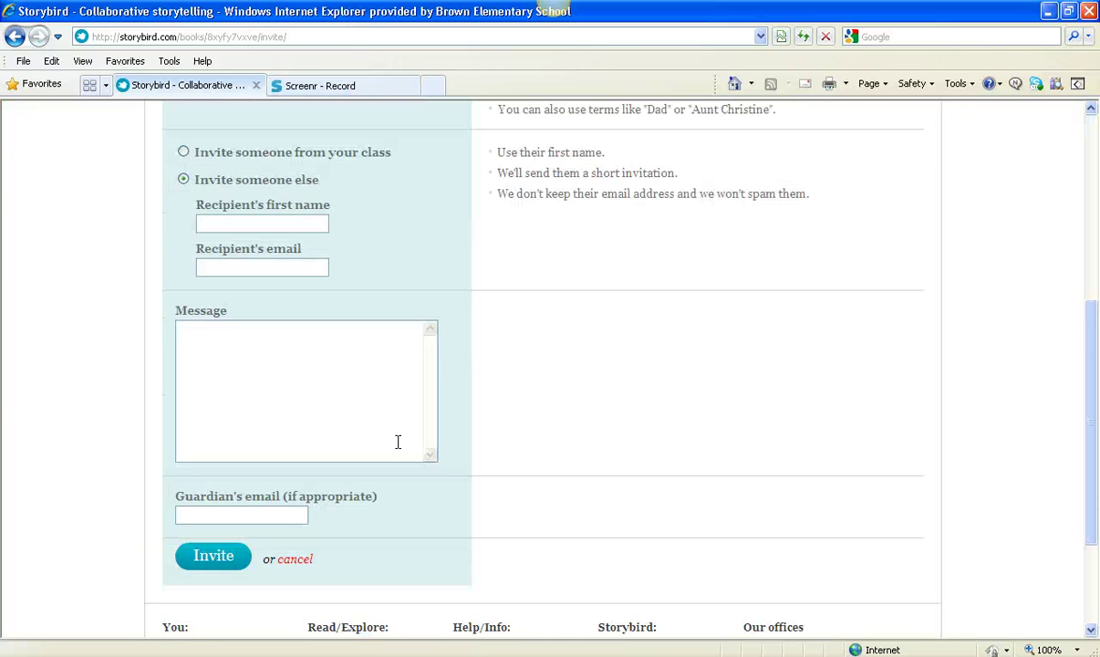
pyautogui.scroll(2, 398, 441)
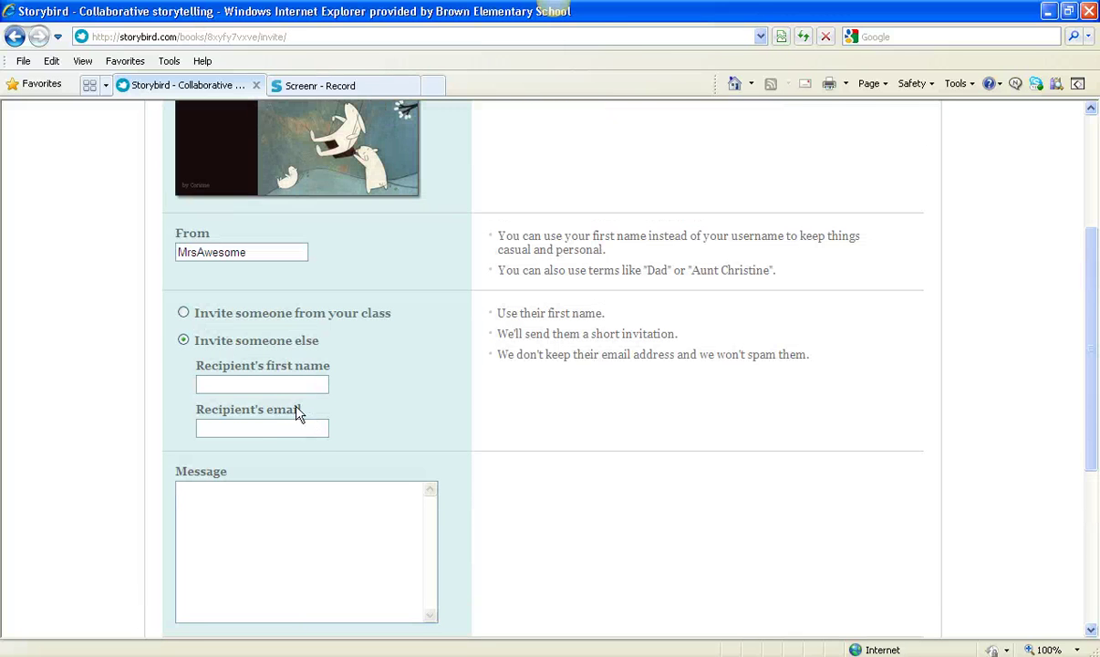
# Address the invitation to someone from the class, choosing the Class Storybird account as recipient
pyautogui.click(183, 313)
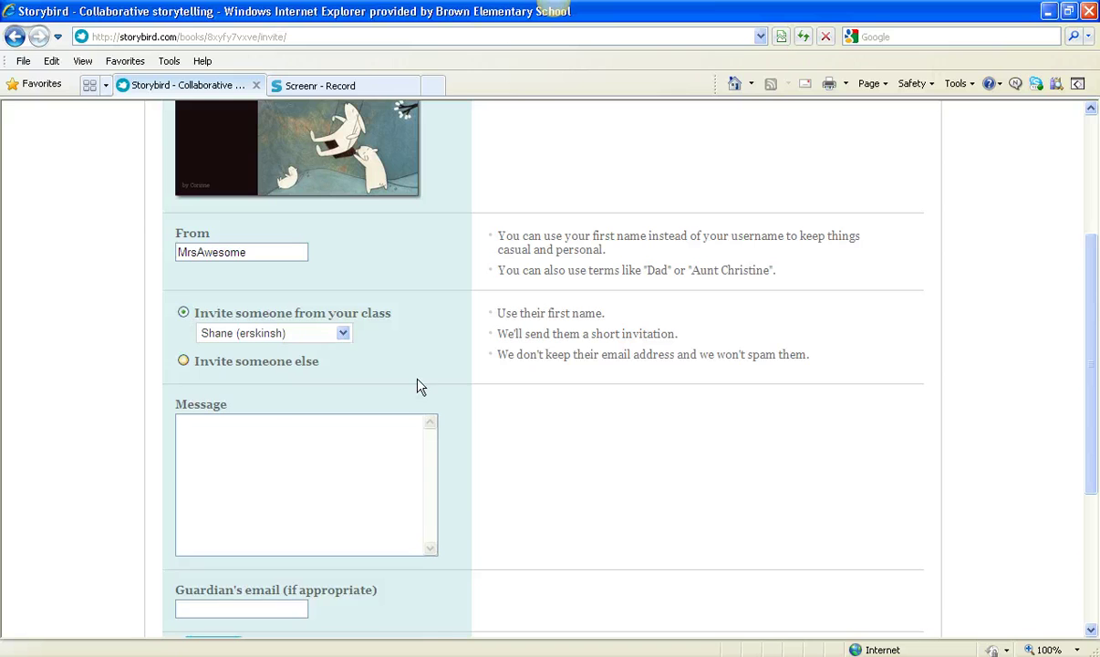
pyautogui.scroll(3, 434, 401)
pyautogui.scroll(-2, 438, 408)
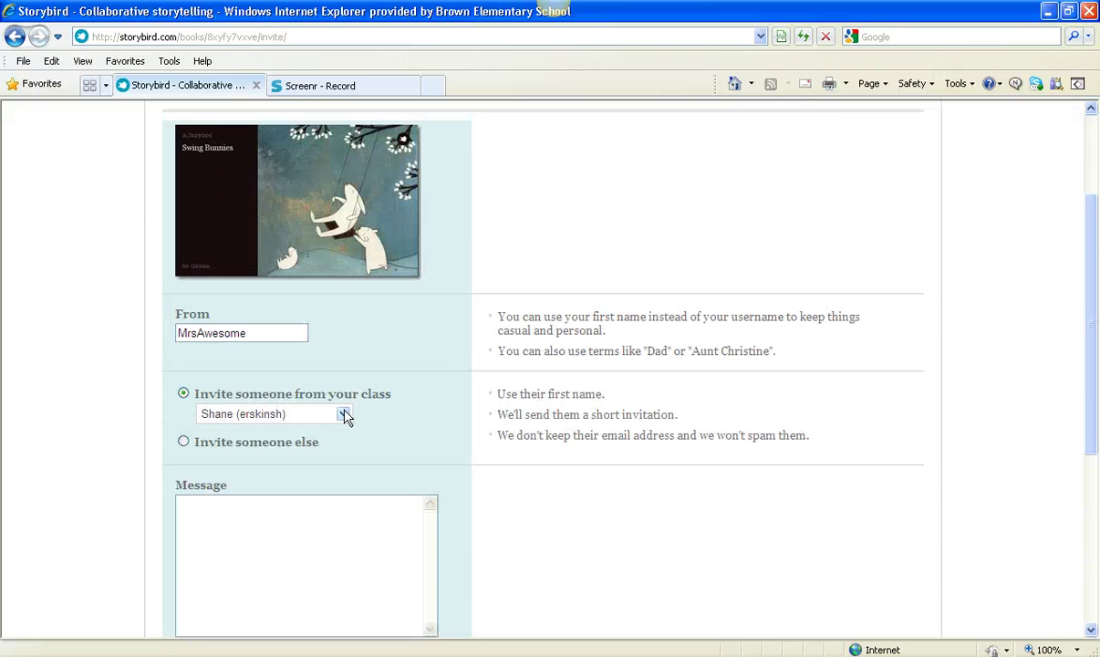
pyautogui.click(345, 415)
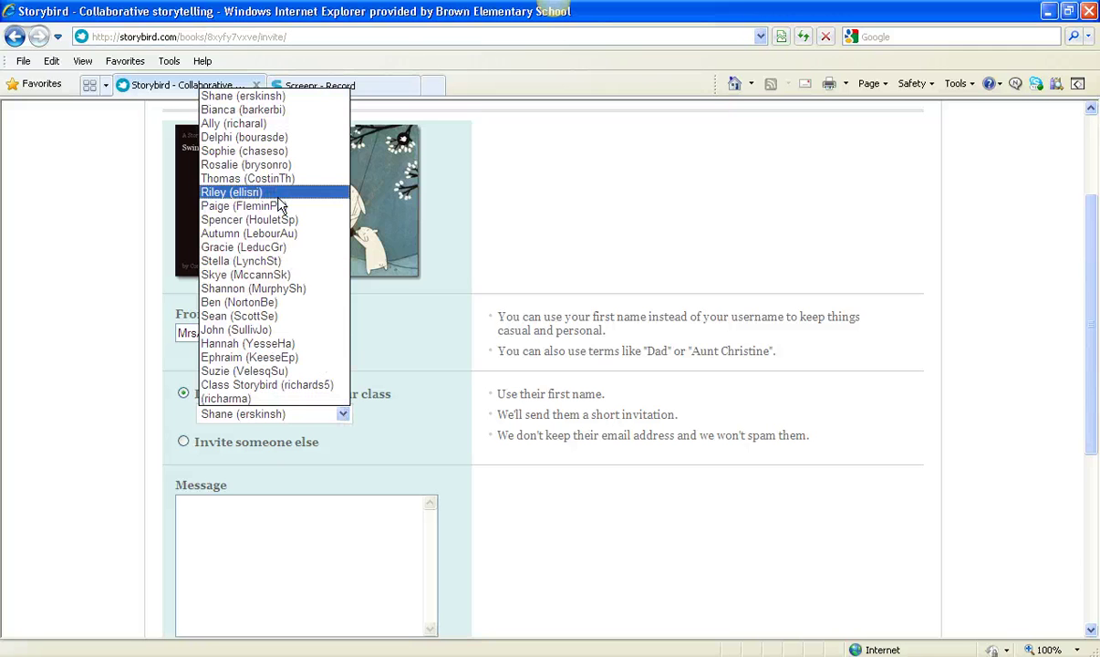
pyautogui.click(282, 385)
pyautogui.scroll(-3, 413, 455)
# Write the message "I started this book. Would you like to write with me?" and send the invitation
pyautogui.click(319, 392)
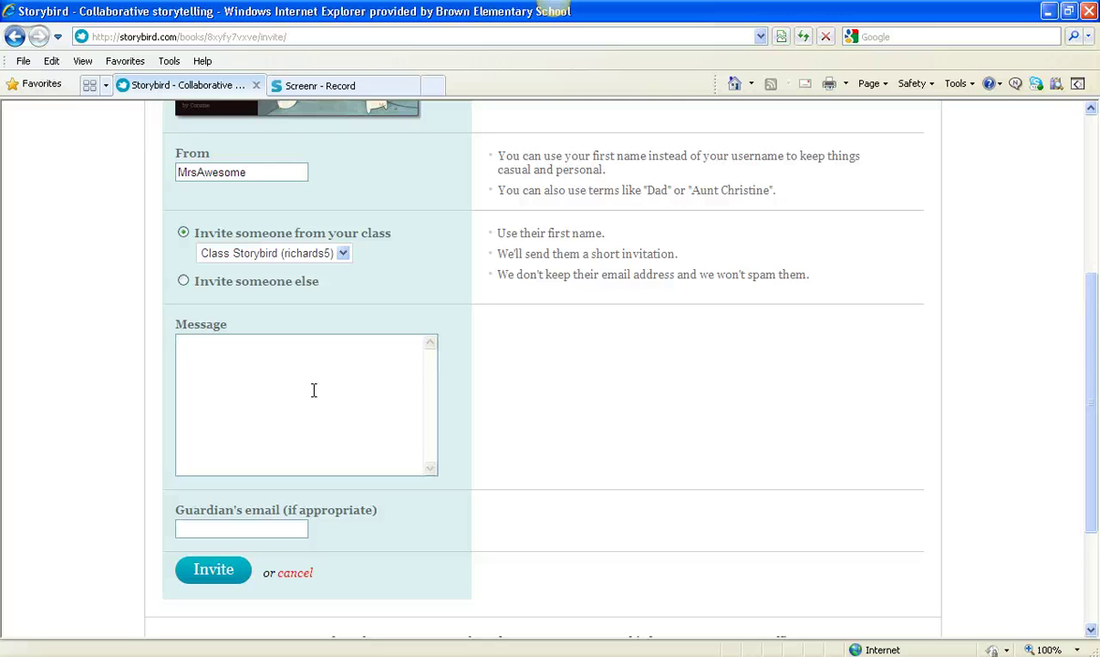
pyautogui.write('I started this book.  Would ou')
pyautogui.press('BackSpace')
pyautogui.press('BackSpace')
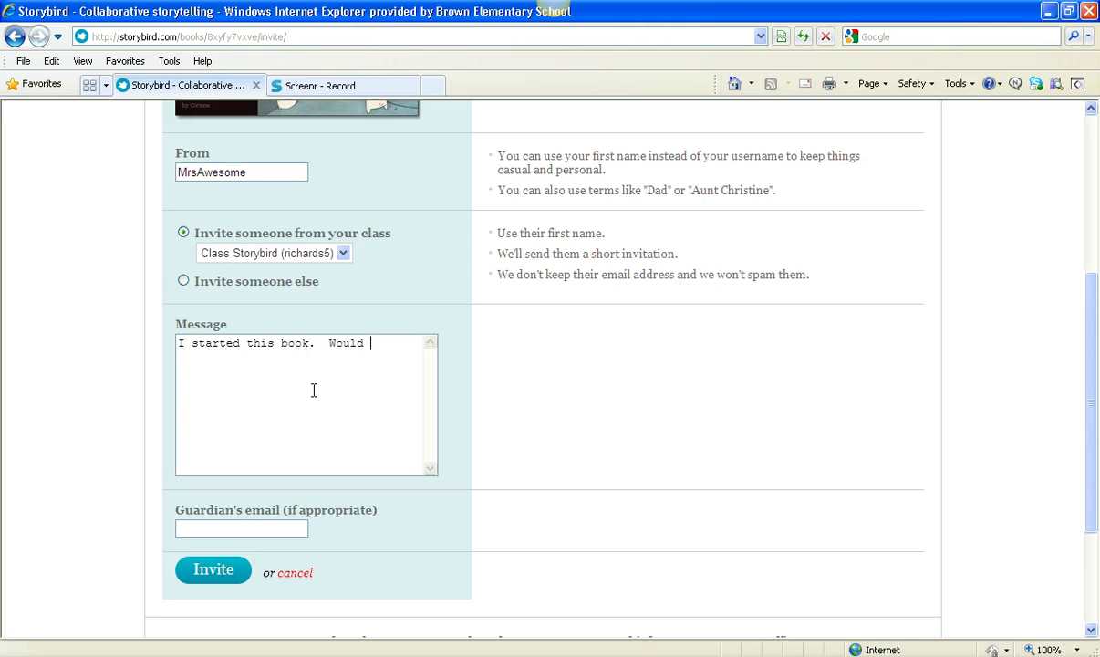
pyautogui.write('you like to write with me')
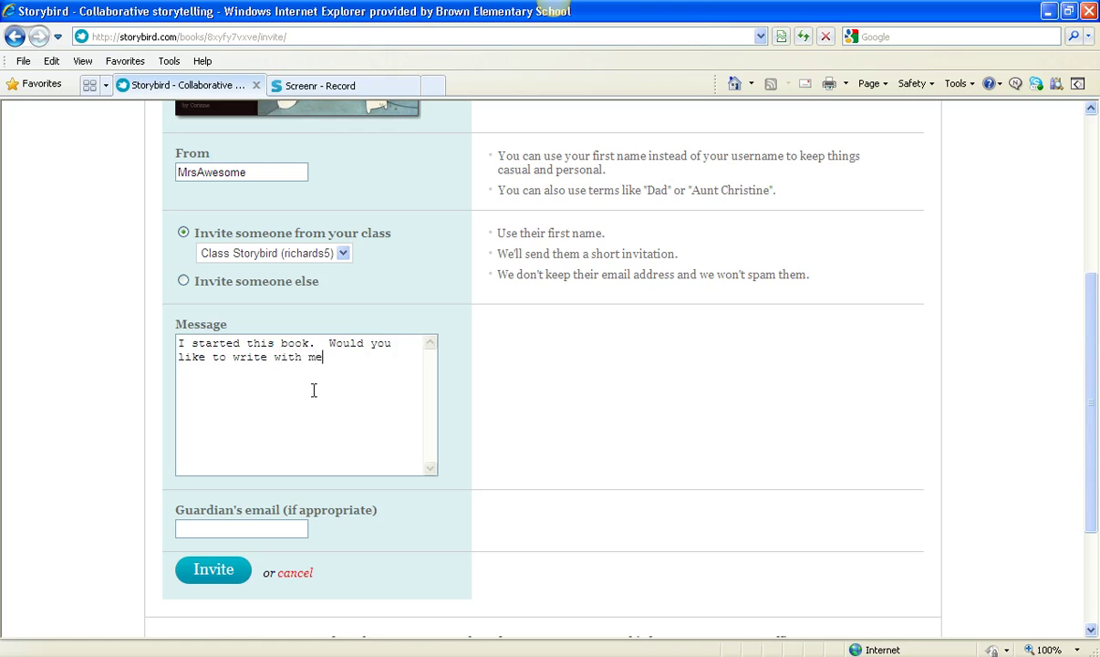
pyautogui.write('?')
pyautogui.click(216, 572)
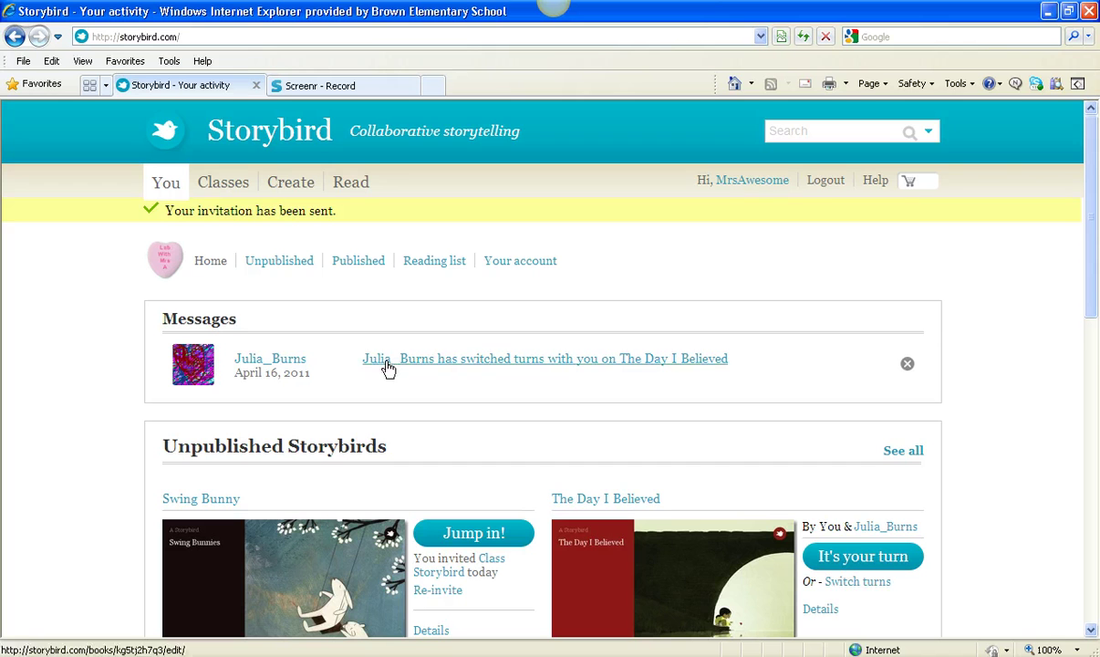
# View The Day I Believed from its turn-switch message, and return to look over the unpublished and published Storybirds
pyautogui.click(457, 366)
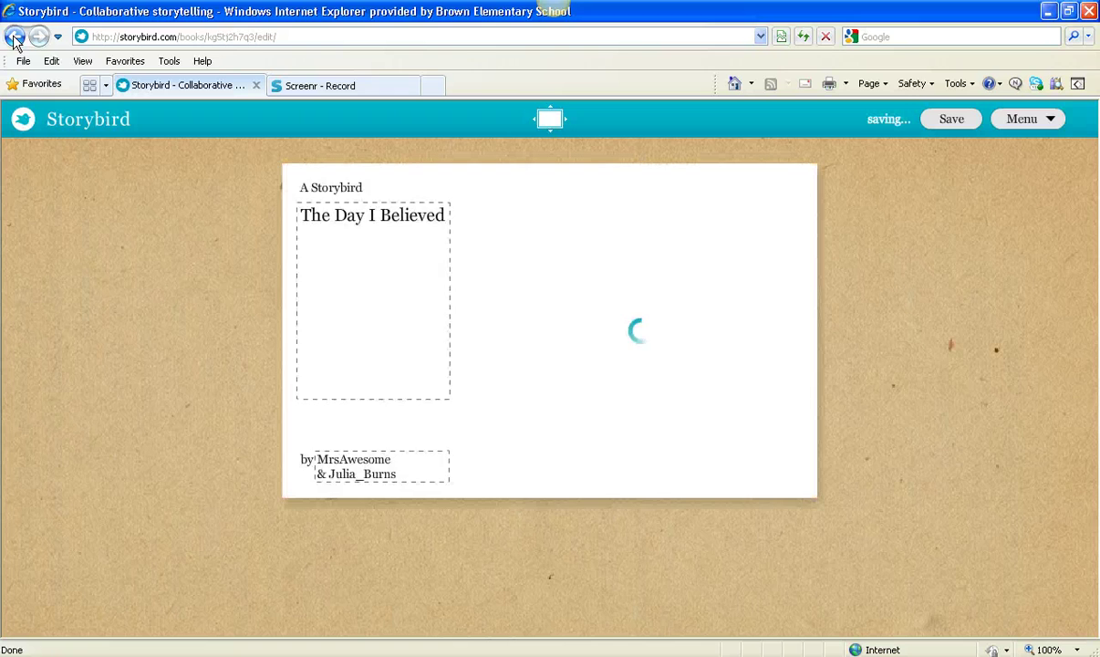
pyautogui.click(15, 38)
pyautogui.click(519, 412)
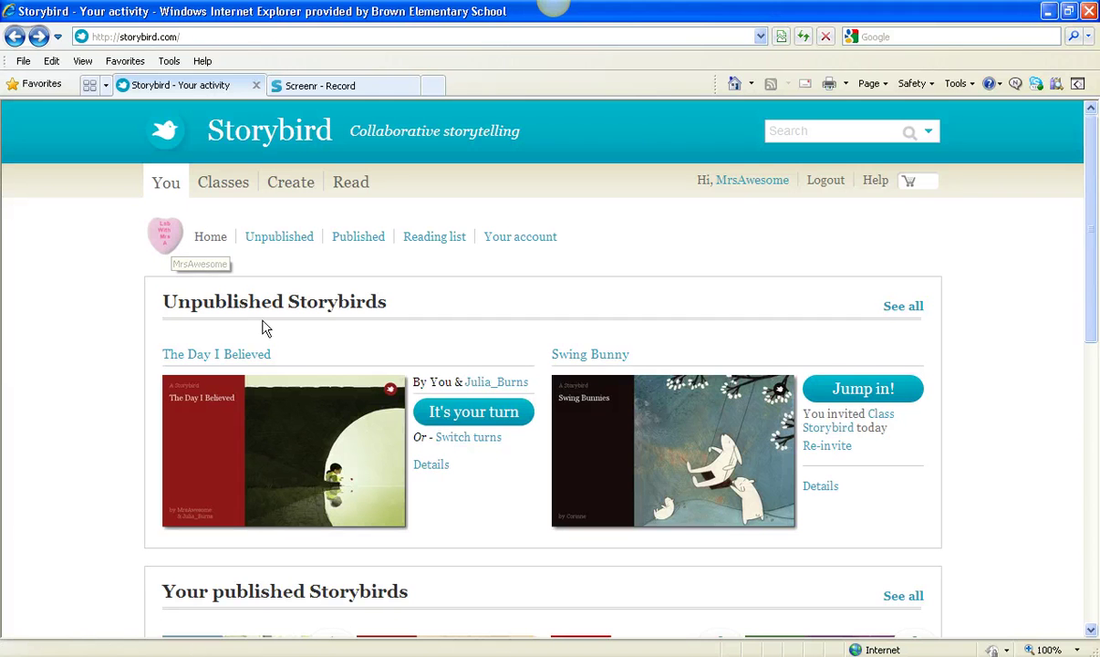
pyautogui.scroll(-6, 267, 266)
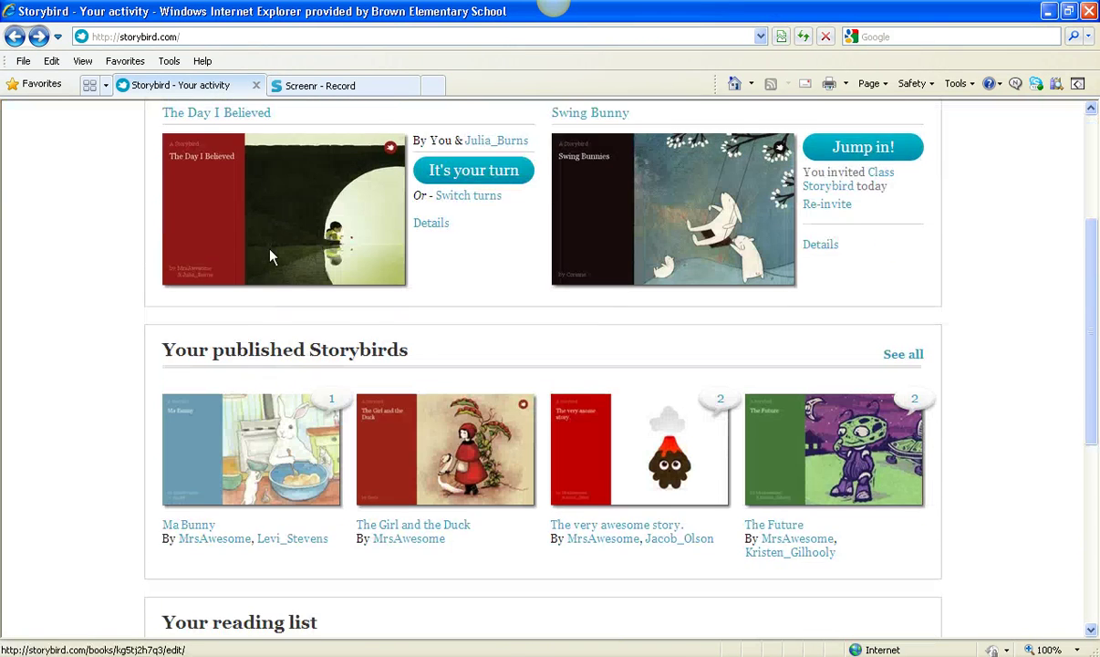
pyautogui.scroll(4, 272, 257)
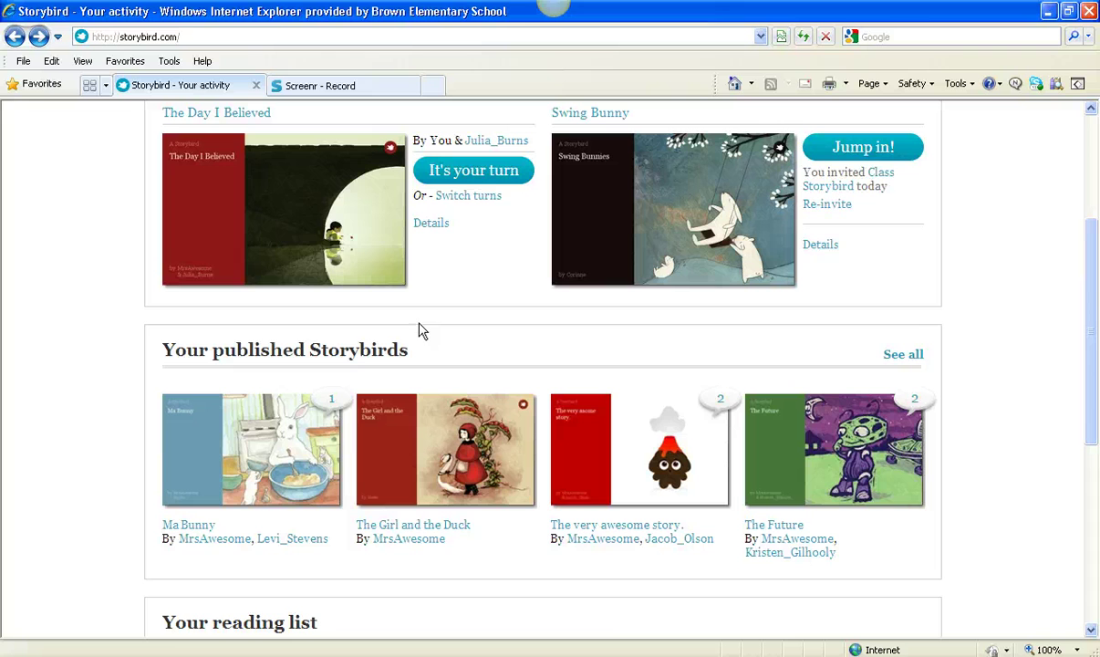
pyautogui.scroll(3, 918, 351)
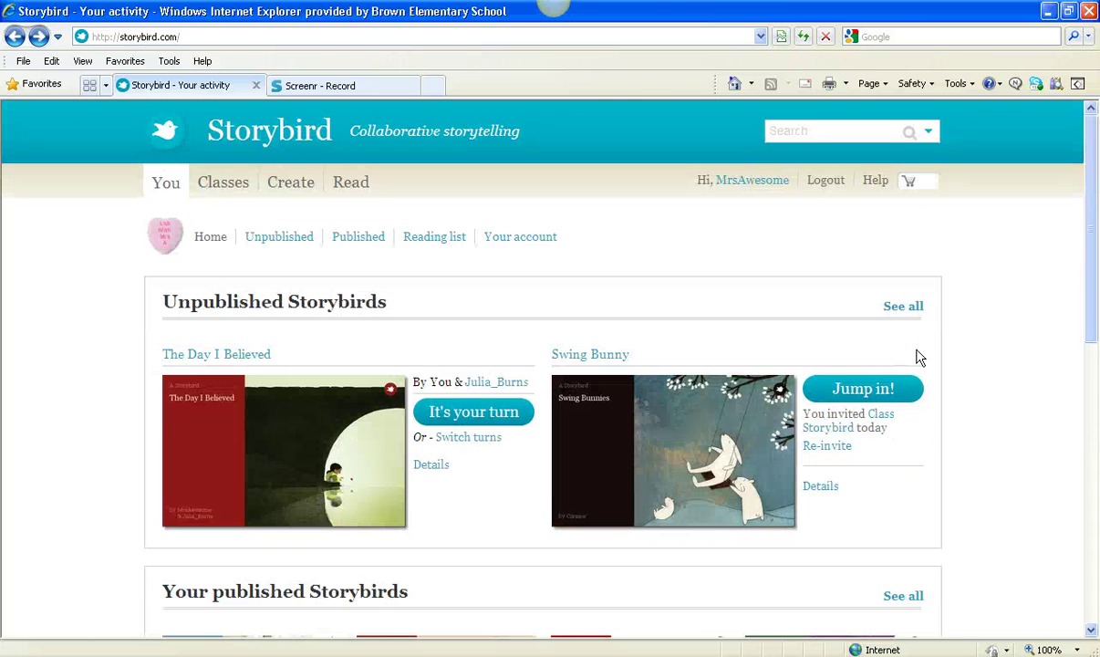
# Open the unpublished Swing Bunny Storybird for editing and start publishing it
pyautogui.click(270, 239)
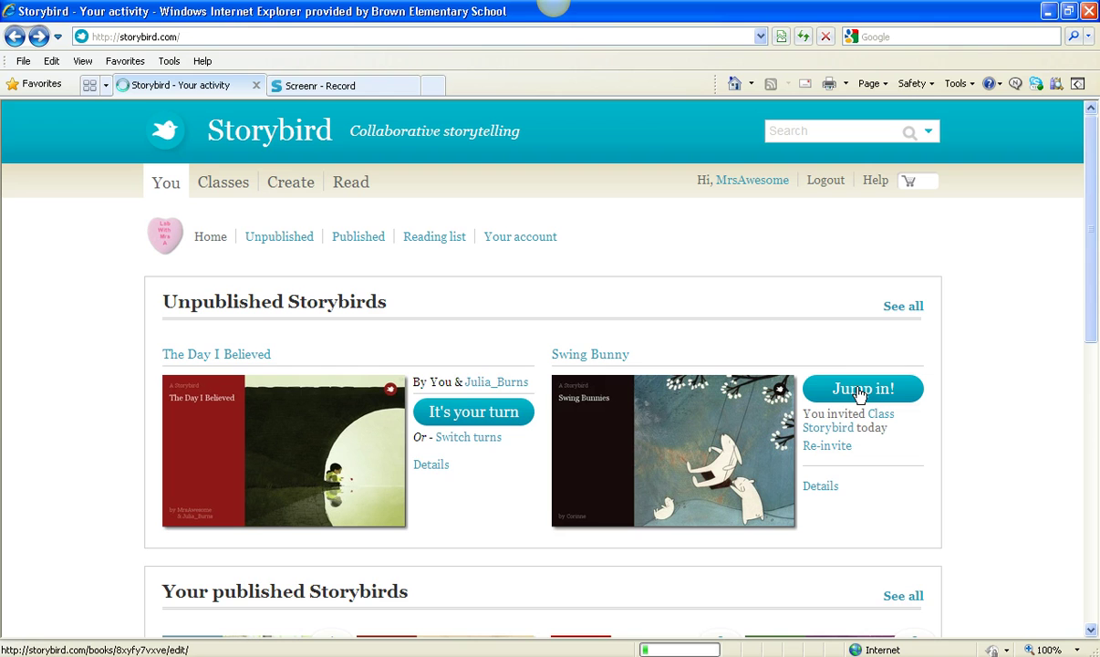
pyautogui.click(861, 391)
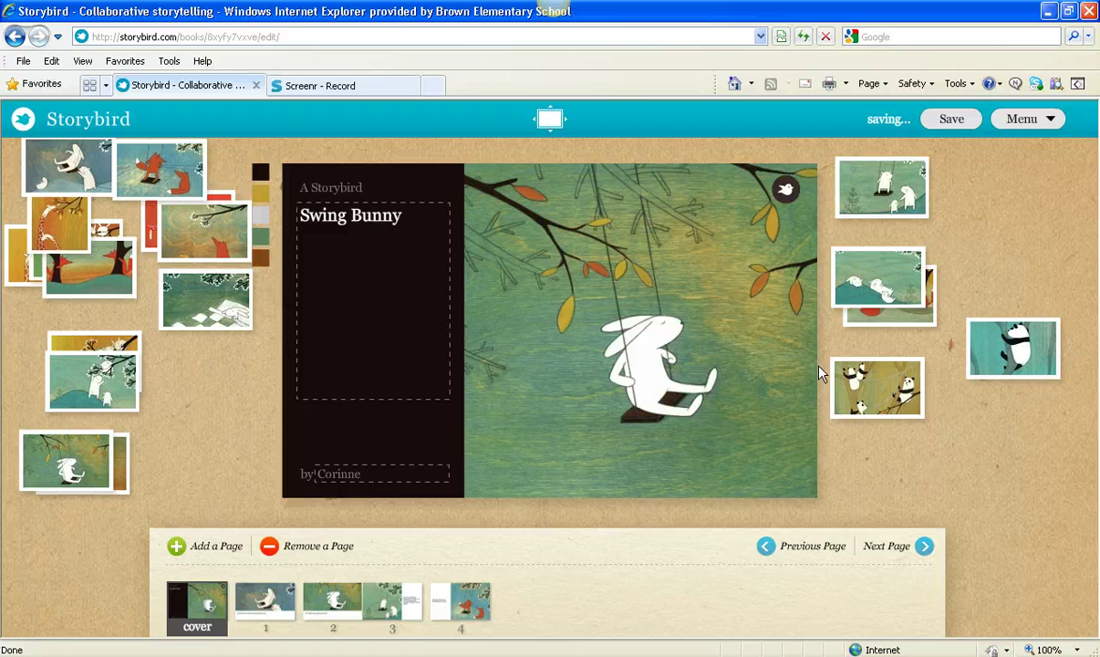
pyautogui.click(401, 315)
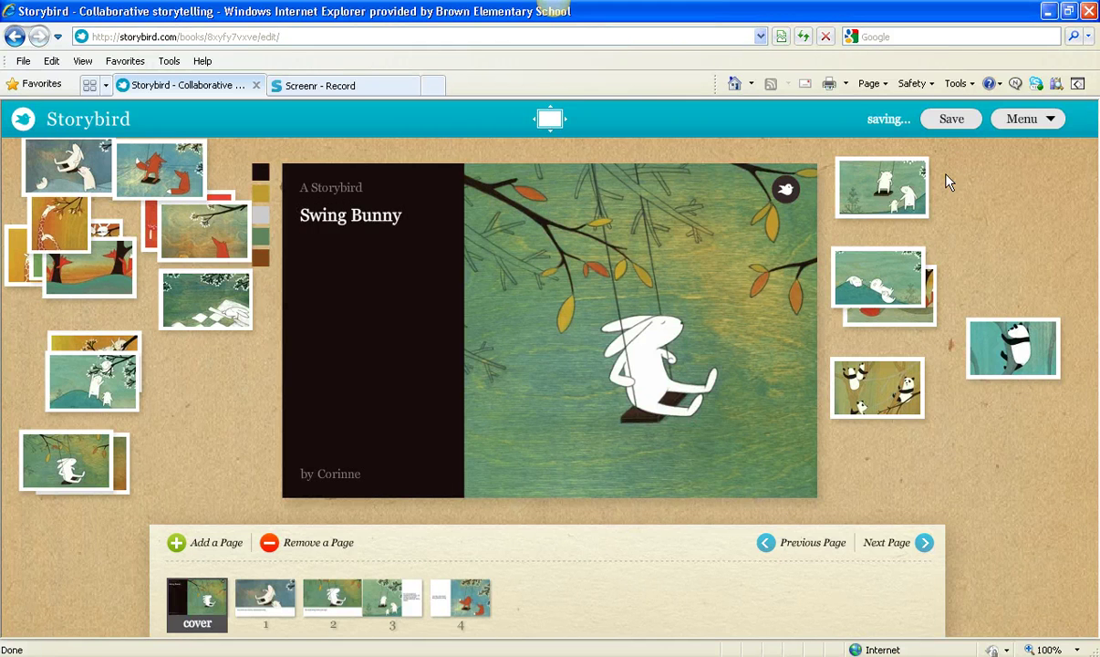
pyautogui.click(1051, 122)
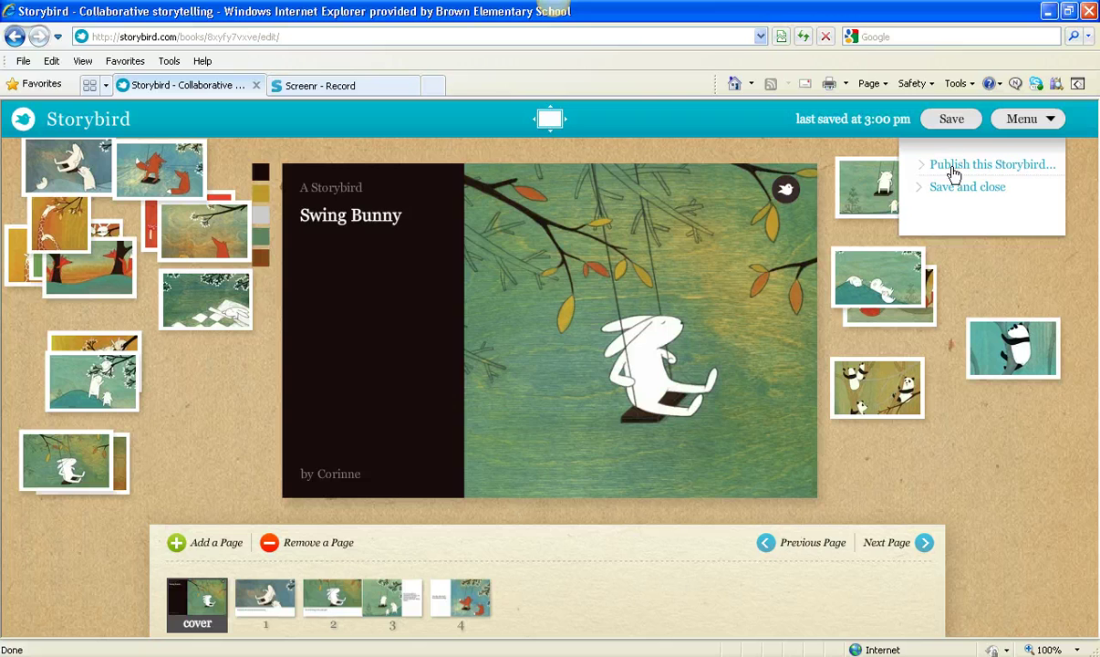
pyautogui.click(953, 172)
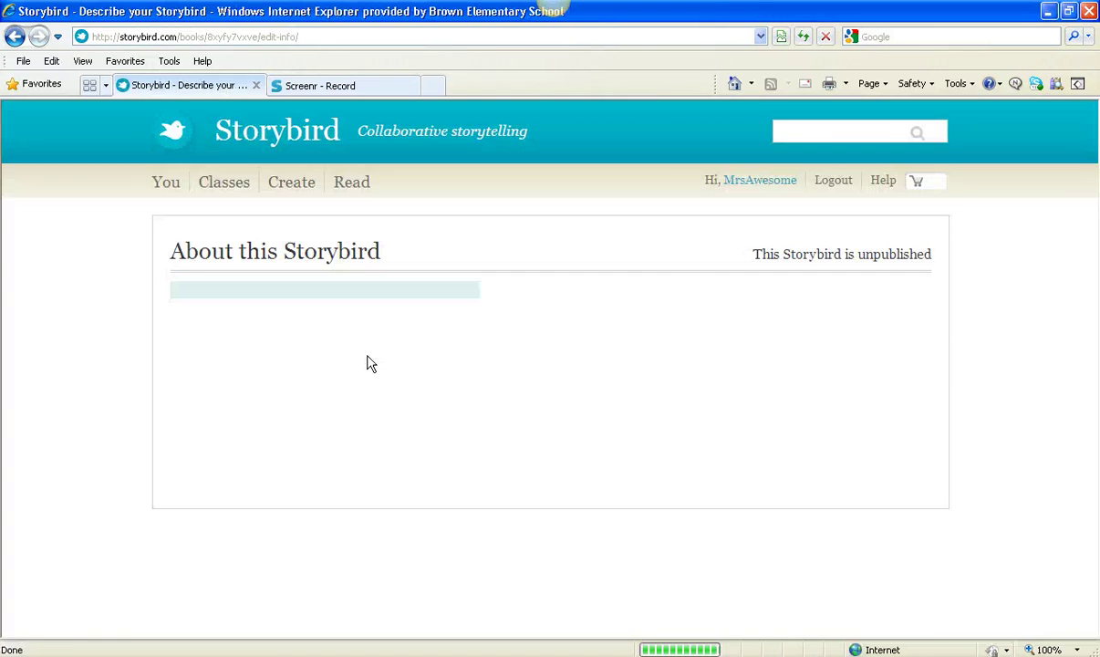
# Write the Storybird's summary as "You write one sentence about the book."
pyautogui.scroll(-3, 370, 364)
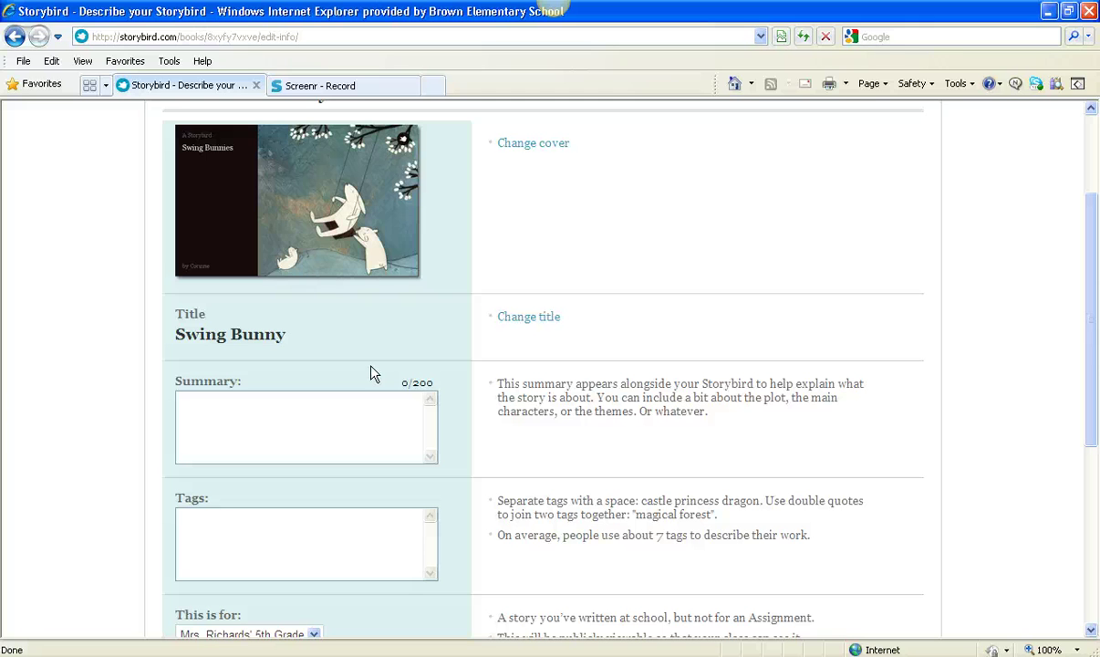
pyautogui.click(288, 415)
pyautogui.write('You write one sentence aboutt he book.')
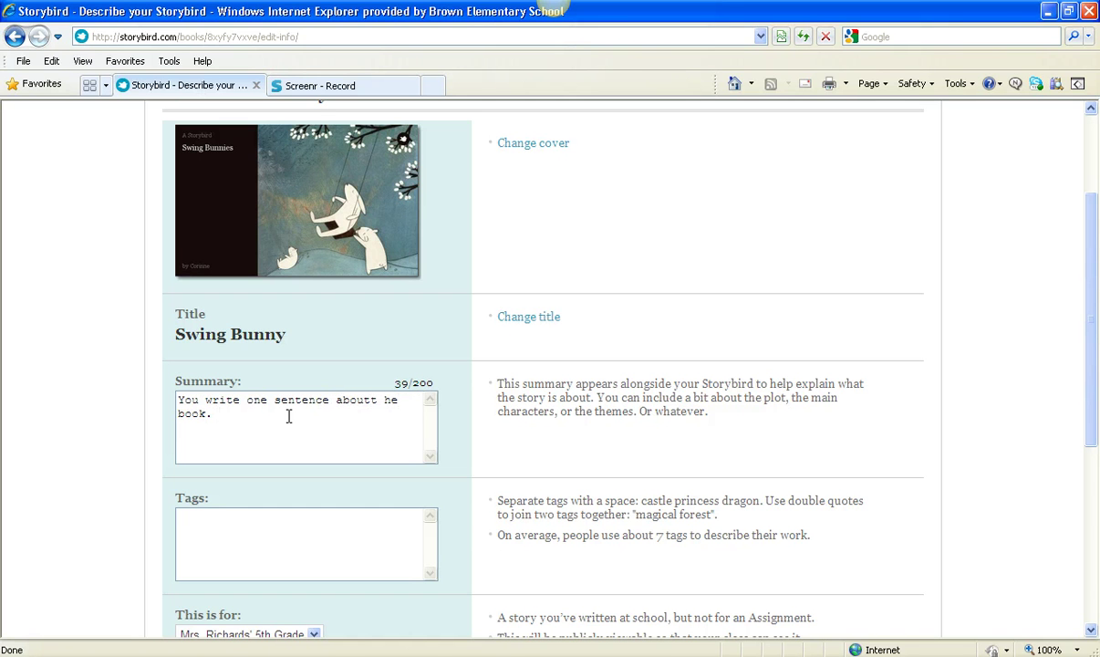
pyautogui.click(385, 399)
pyautogui.press('BackSpace')
pyautogui.press('BackSpace')
pyautogui.press('BackSpace')
pyautogui.write('t')
# Tag the Storybird with the words bunny and jealousy
pyautogui.click(274, 534)
pyautogui.write('bun')
pyautogui.press('BackSpace')
pyautogui.write('ny jealousy')
# Set the age range to Everyone, publish Swing Bunny, and look over its published page
pyautogui.scroll(-2, 274, 529)
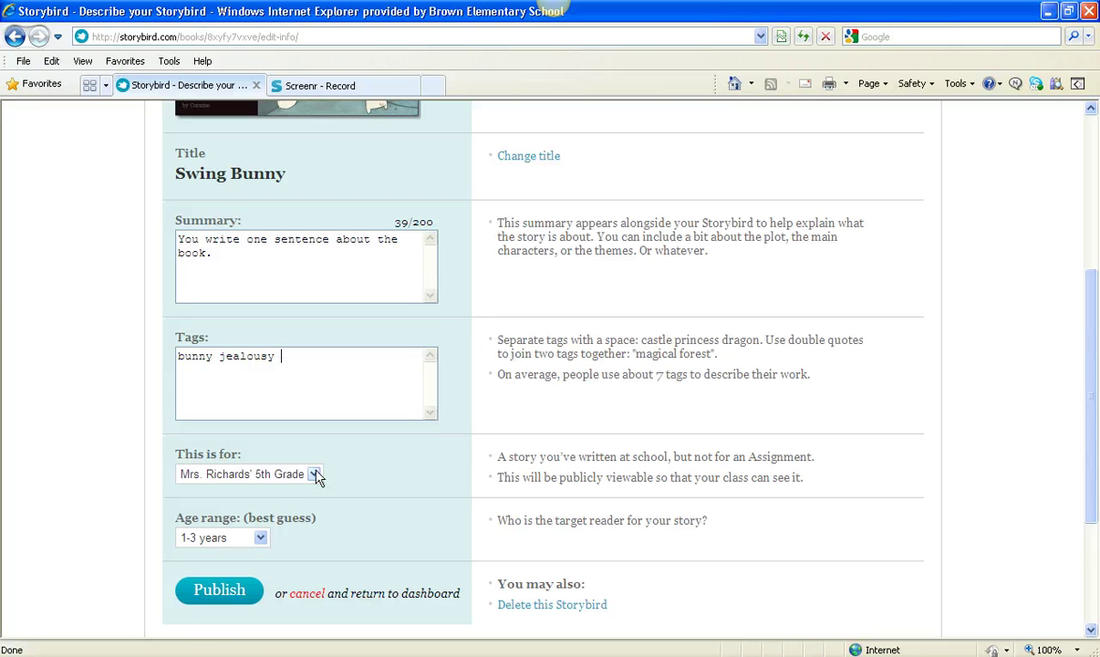
pyautogui.click(242, 537)
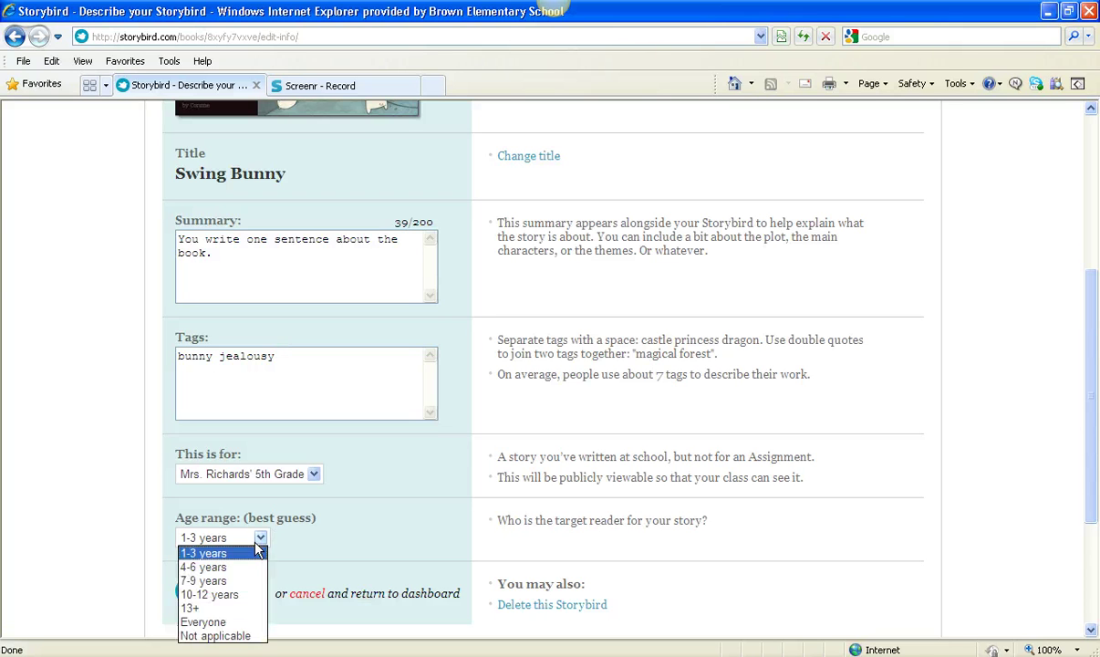
pyautogui.click(217, 622)
pyautogui.click(235, 593)
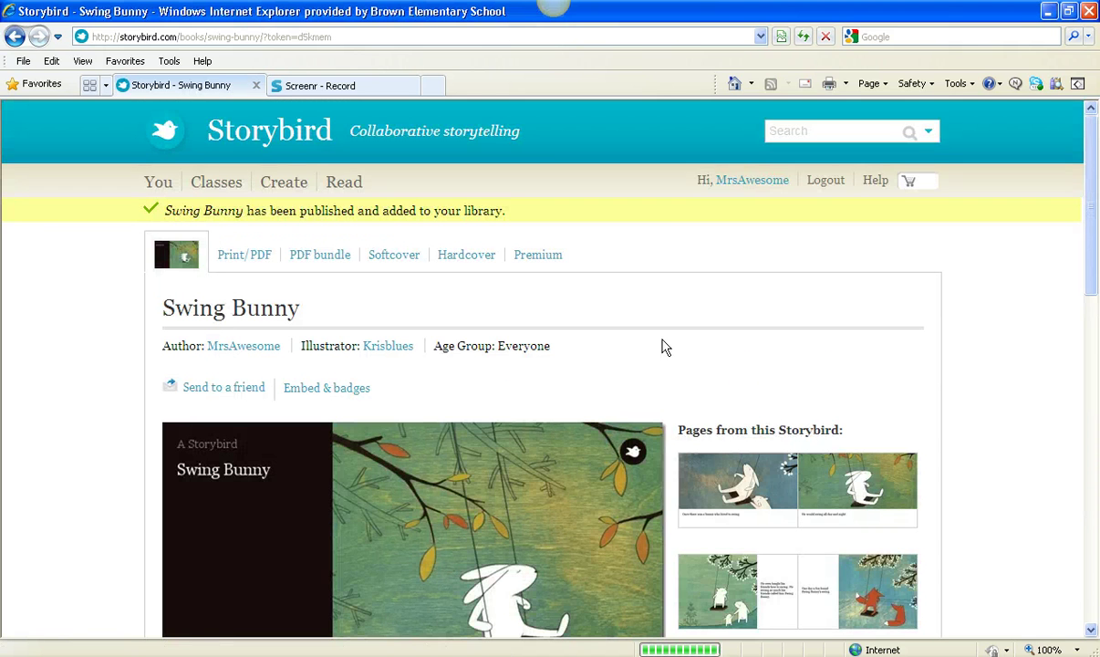
pyautogui.scroll(-3, 737, 328)
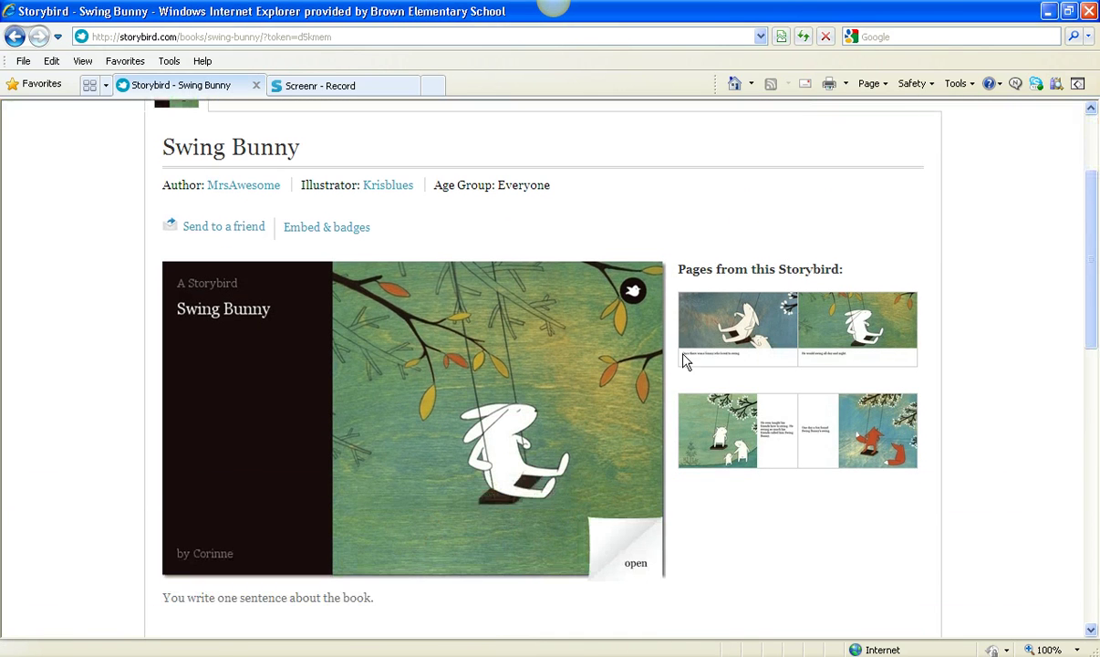
pyautogui.scroll(3, 402, 467)
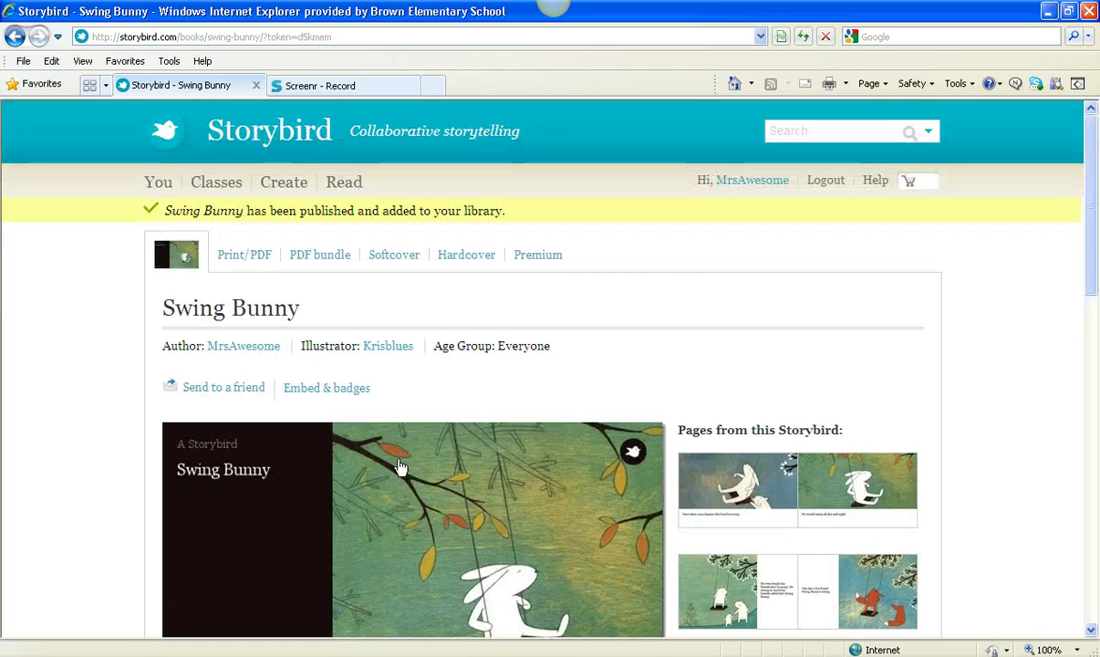